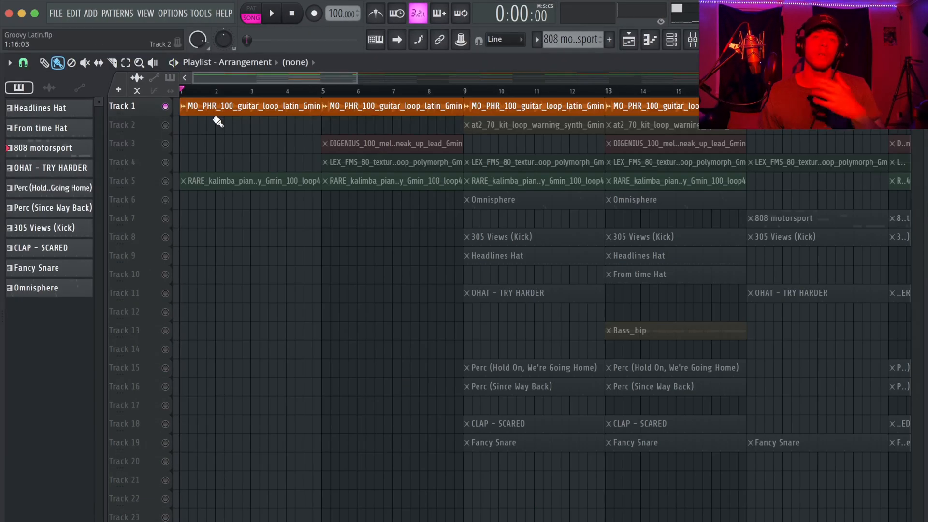
Step: Play the soloed guitar loop on Track 1 and inspect Fruity parametric EQ 2 and Fruity Reeverb 2 on Insert 1
{"action": "key", "text": "space"}
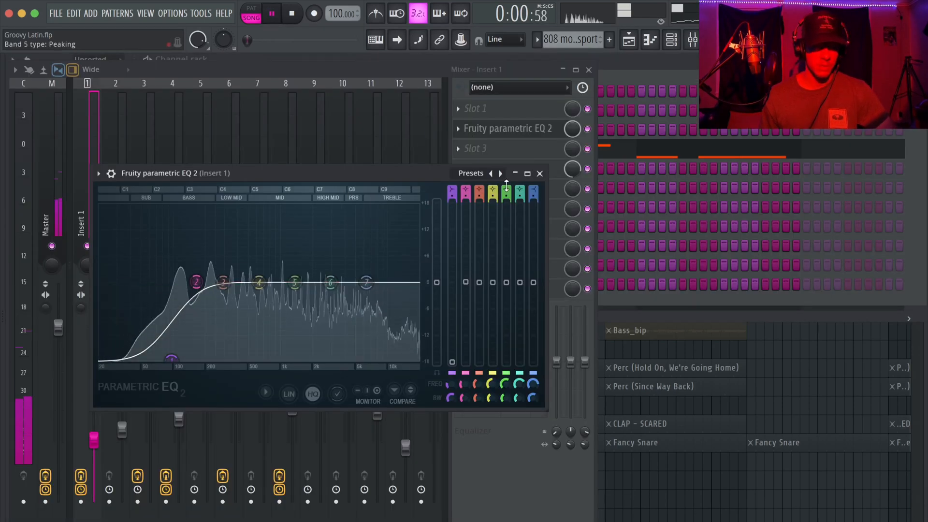
{"action": "left_click", "coordinate": [539, 173]}
{"action": "left_click", "coordinate": [520, 173]}
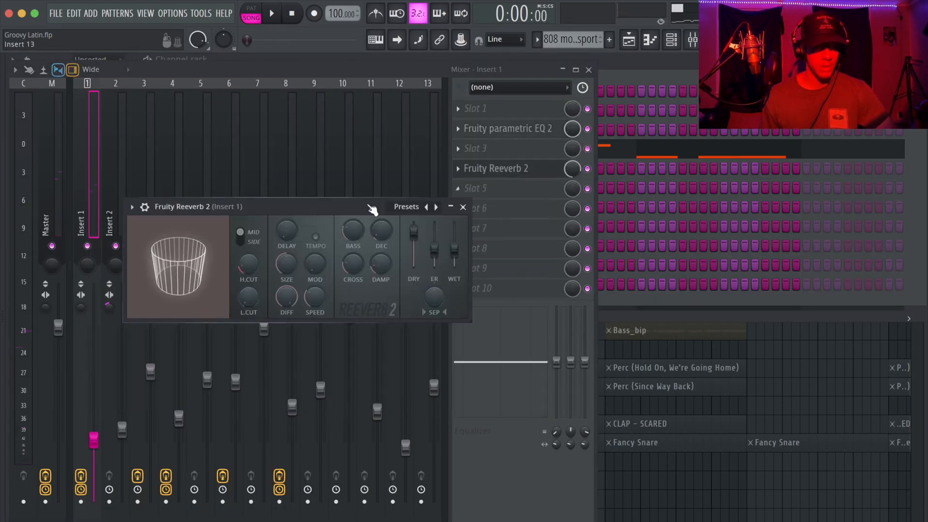
{"action": "left_click_drag", "start_coordinate": [263, 209], "coordinate": [331, 197]}
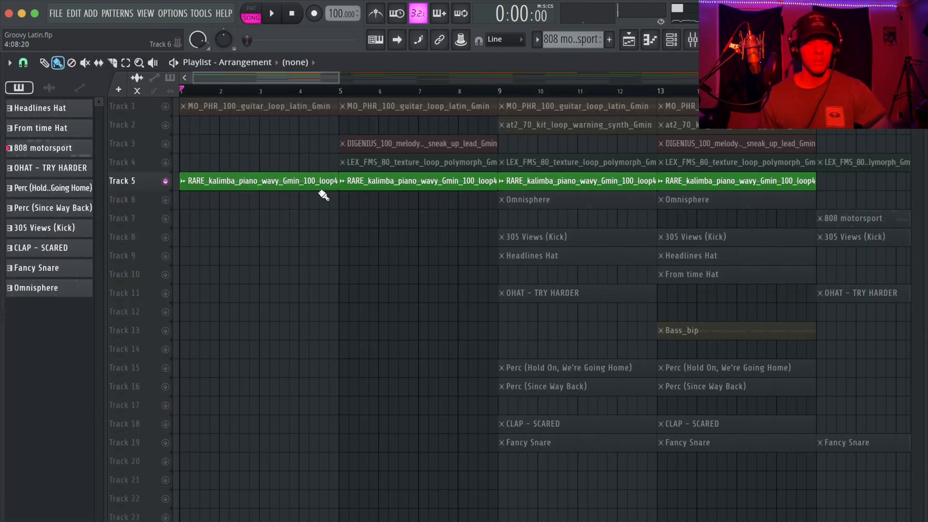
Step: Play the soloed kalimba piano loop on Track 5 and inspect Fruity Phaser, Fruity PanOMatic and Magic Dice on Insert 6
{"action": "key", "text": "space"}
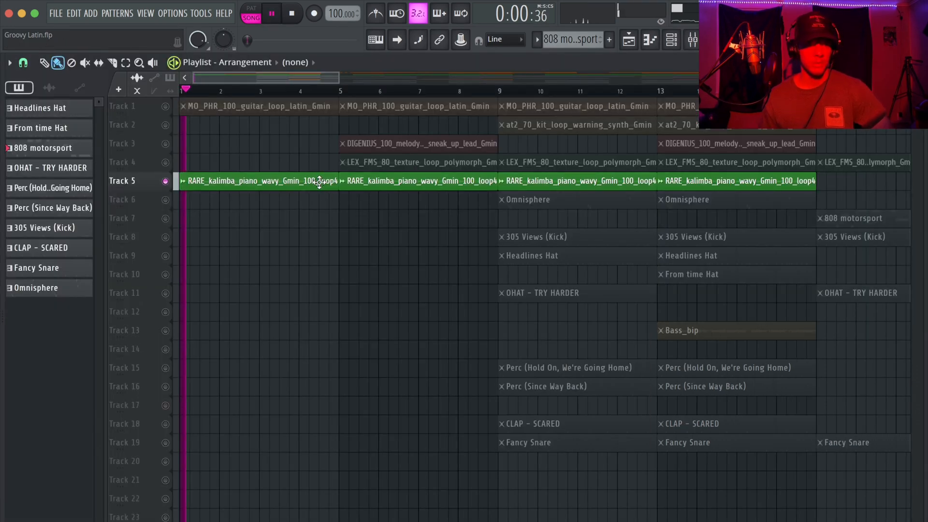
{"action": "left_click", "coordinate": [165, 107]}
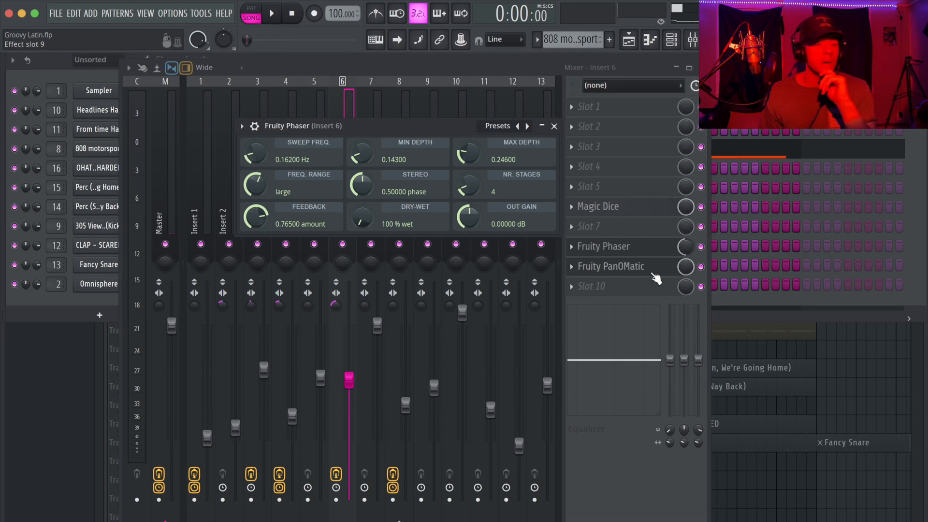
{"action": "left_click", "coordinate": [651, 266]}
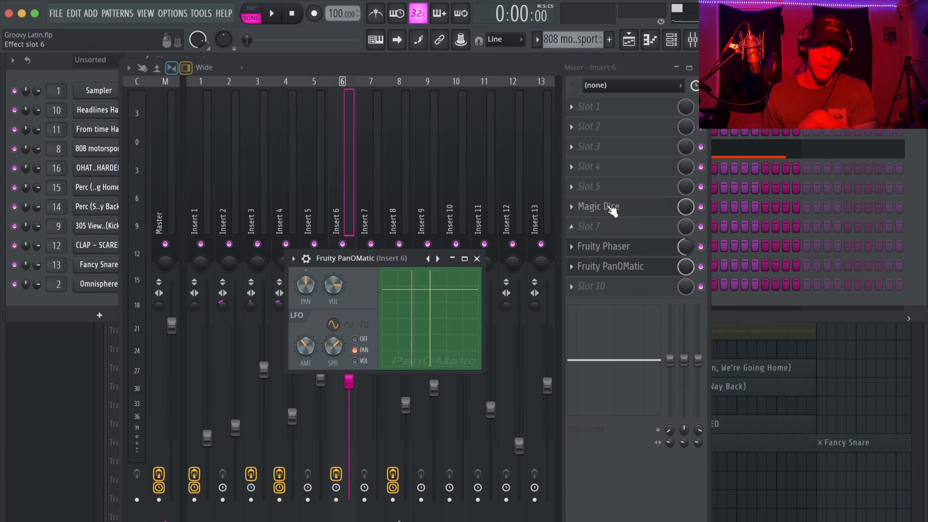
{"action": "left_click", "coordinate": [611, 209]}
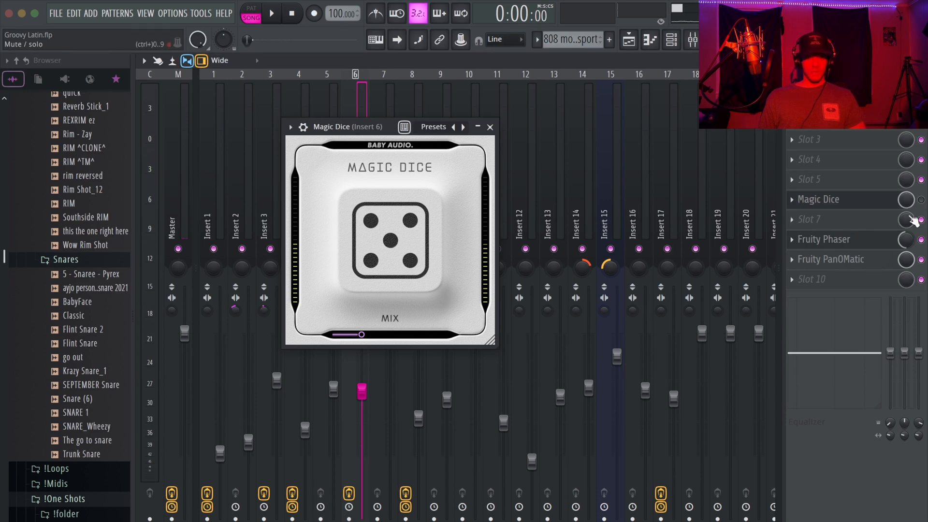
Step: Enable Magic Dice on Insert 6 during playback from the song start, stop playback and return to the playlist
{"action": "key", "text": "space"}
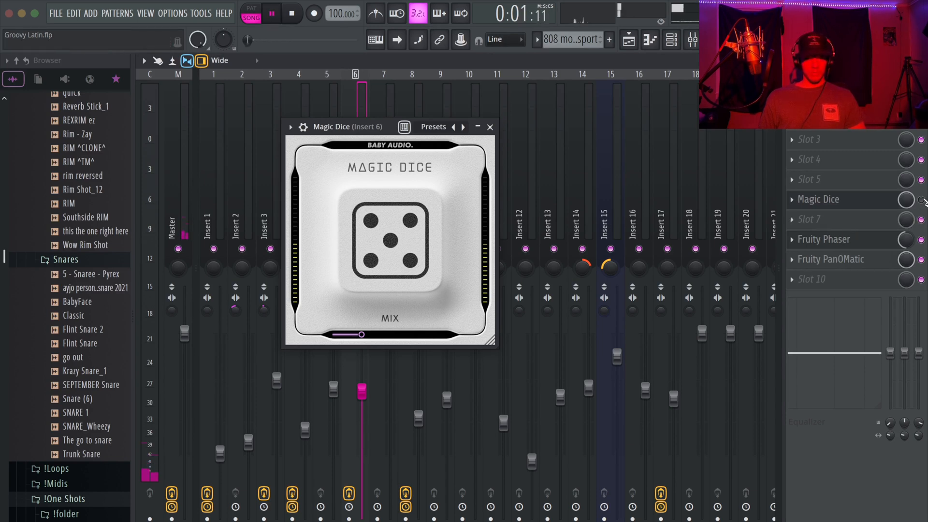
{"action": "left_click", "coordinate": [922, 199]}
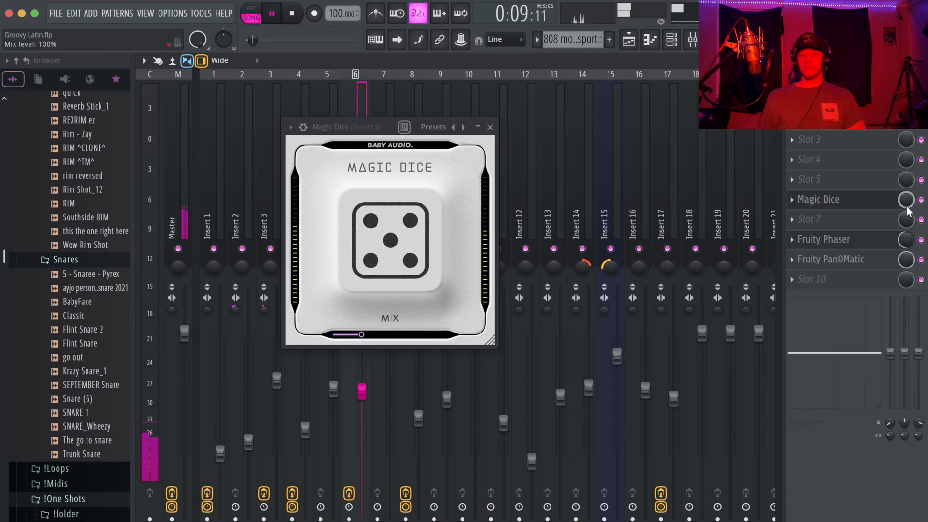
{"action": "key", "text": "F5"}
{"action": "key", "text": "space"}
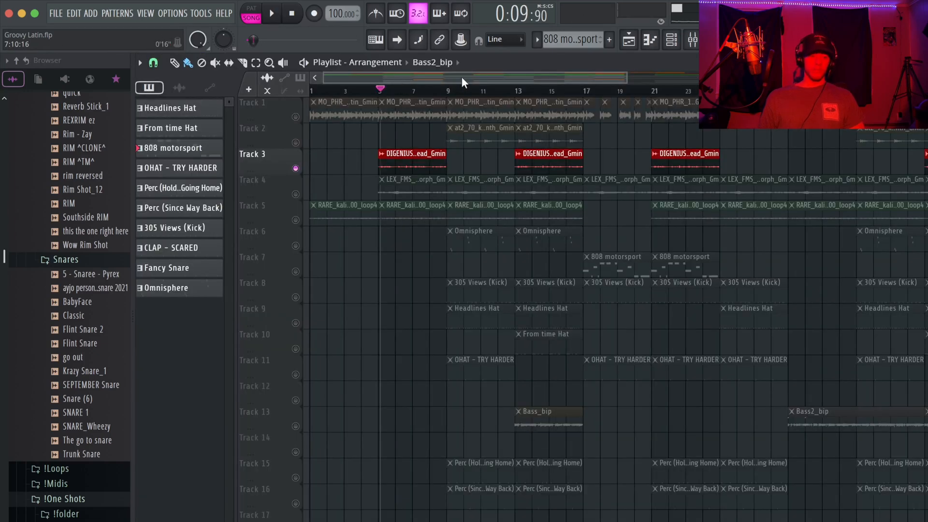
Step: Play the soloed DIGENIUS lead on Track 3 from bar 5 and audition it with Fruity Phaser and Magic Dice enabled on Insert 4
{"action": "key", "text": "space"}
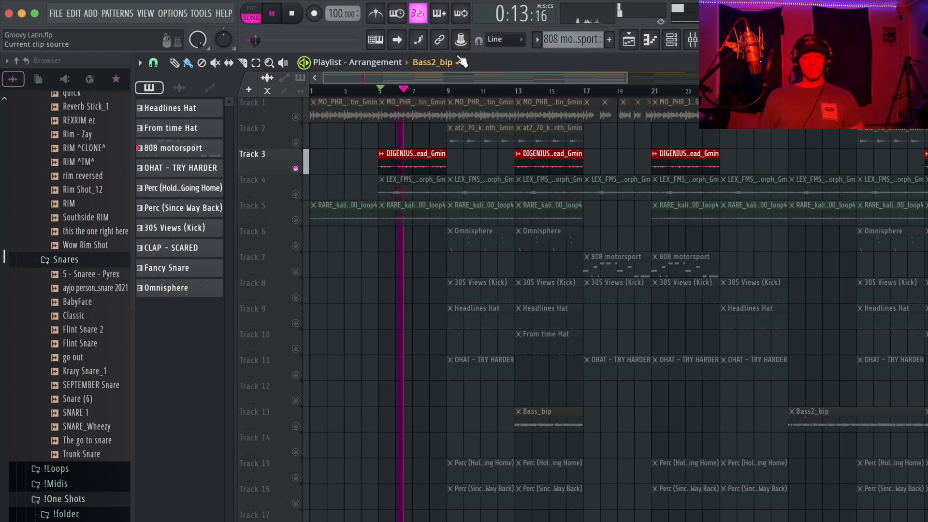
{"action": "key", "text": "space"}
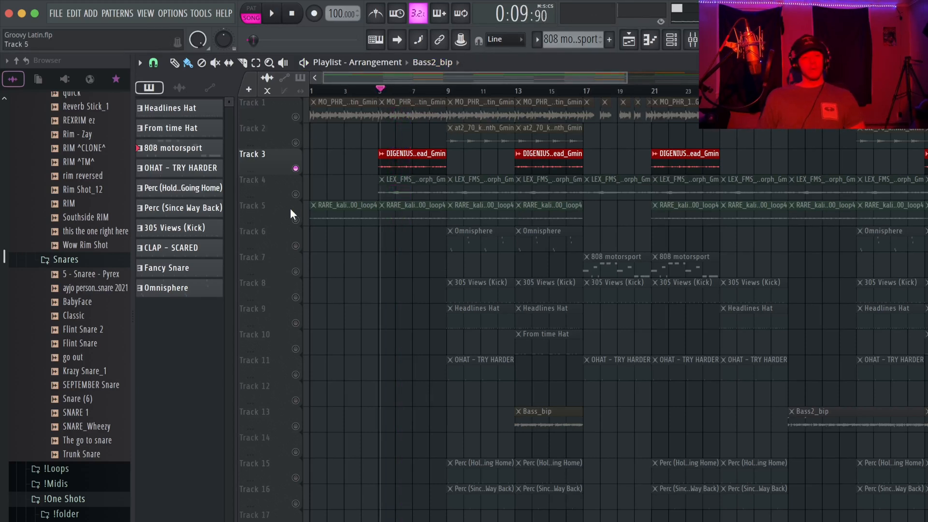
{"action": "key", "text": "F9"}
{"action": "key", "text": "space"}
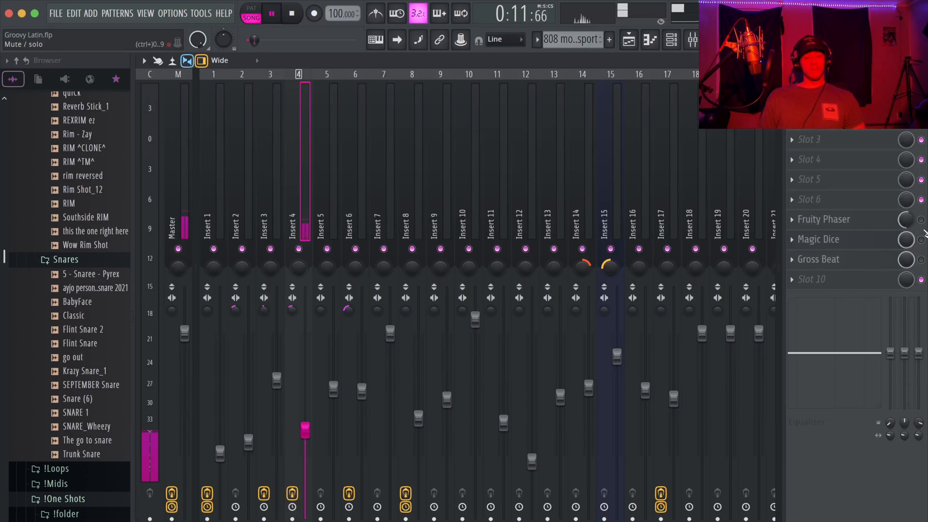
{"action": "key", "text": "space"}
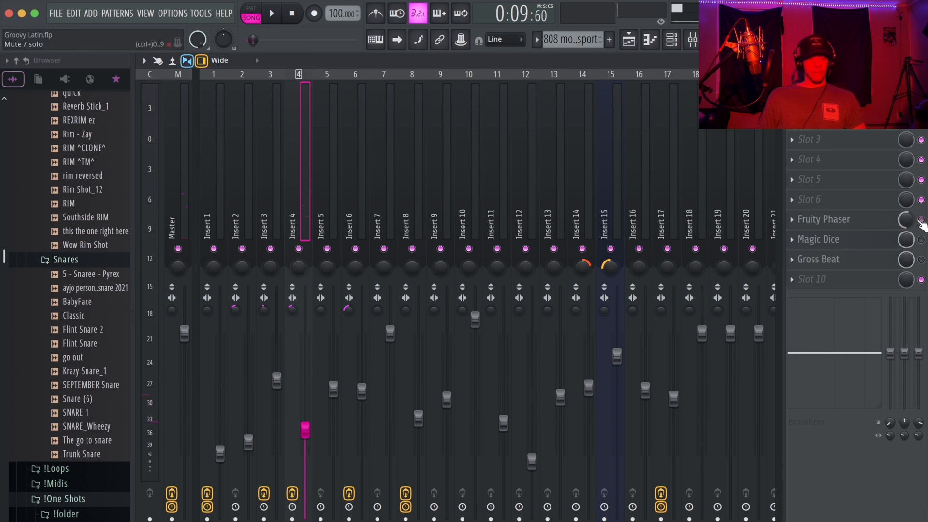
{"action": "key", "text": "space"}
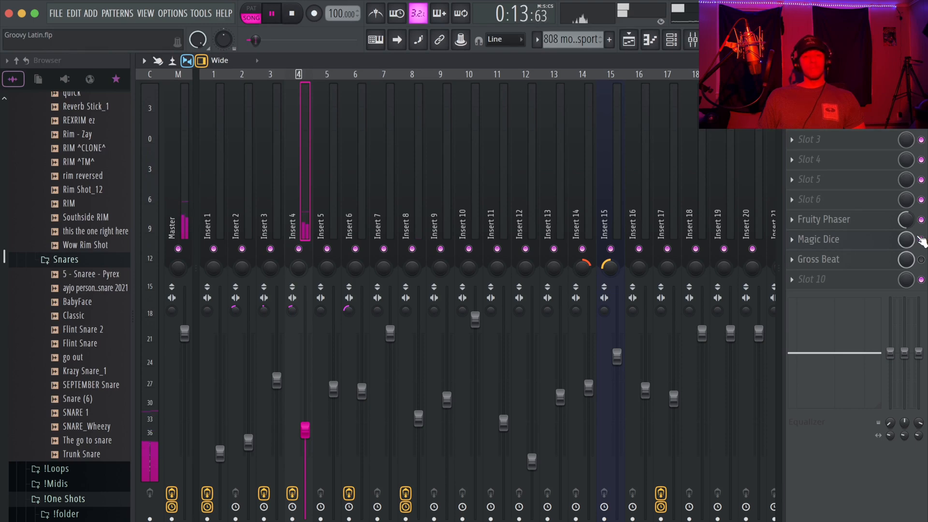
Step: Inspect Gross Beat on Insert 4 and switch it during playback to compare its effect on the lead
{"action": "left_click", "coordinate": [817, 259]}
{"action": "key", "text": "space"}
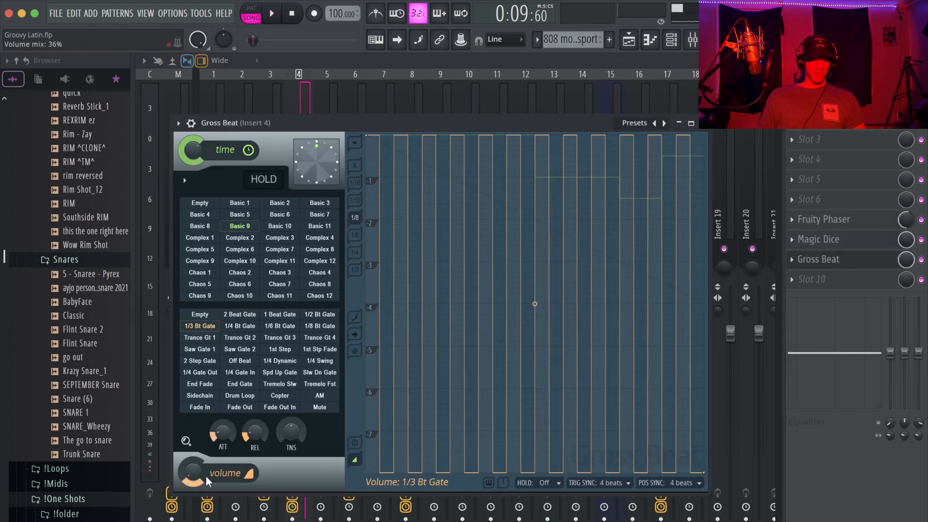
{"action": "key", "text": "space"}
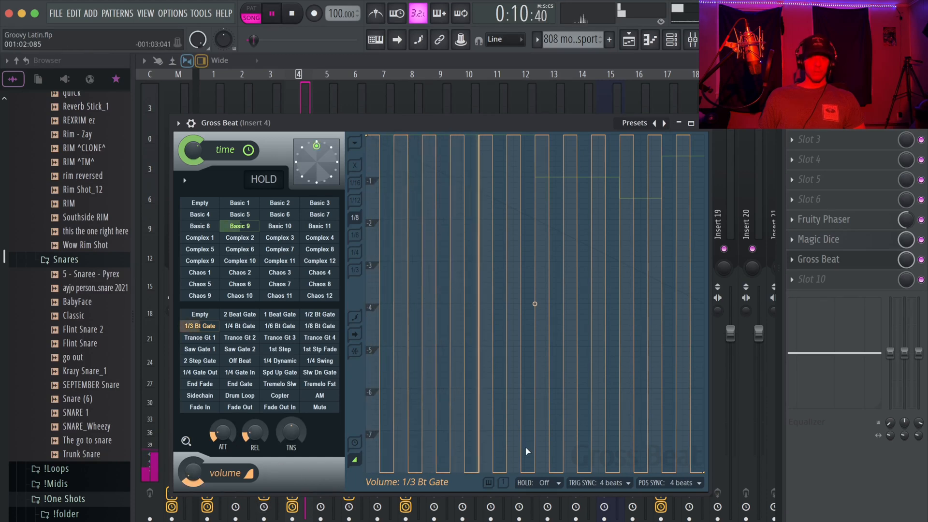
{"action": "left_click", "coordinate": [920, 260]}
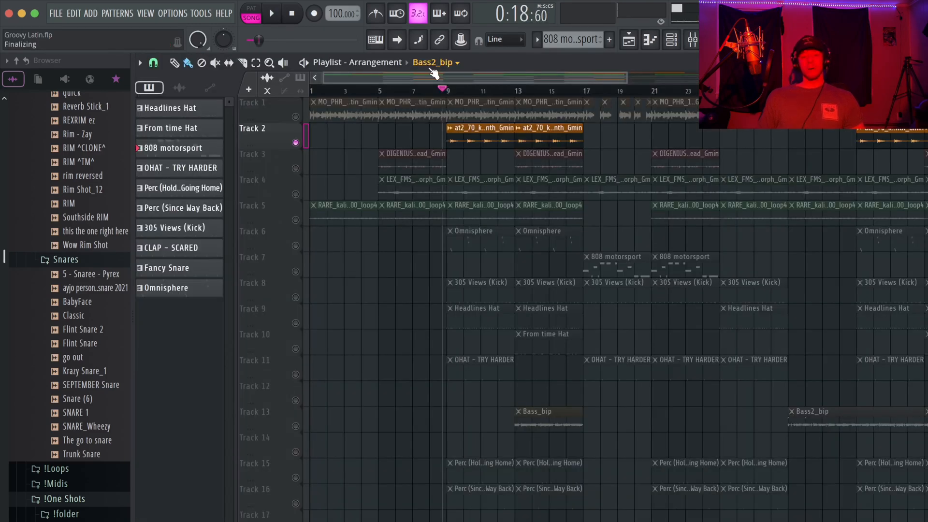
Step: Play the soloed warning synth loop on Track 2, check Fruity Phaser on Insert 3 and return to the playlist
{"action": "key", "text": "space"}
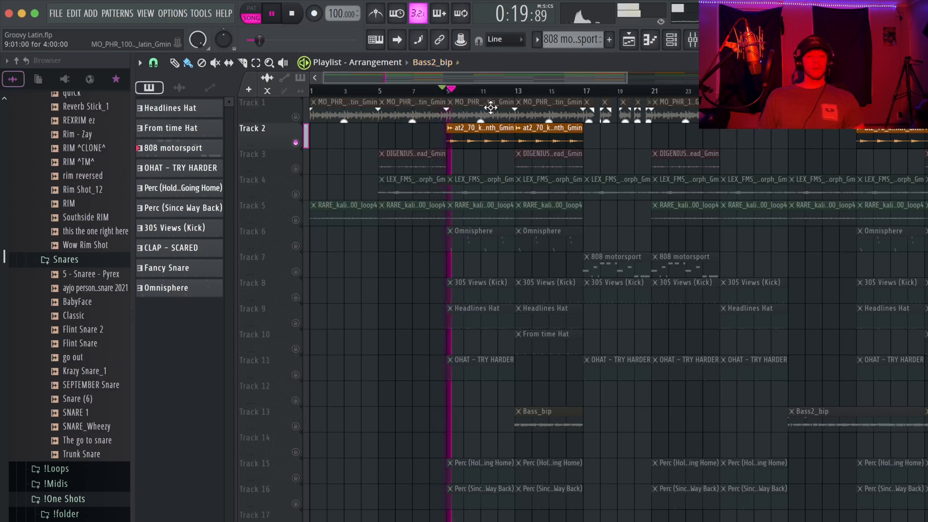
{"action": "left_click", "coordinate": [692, 40]}
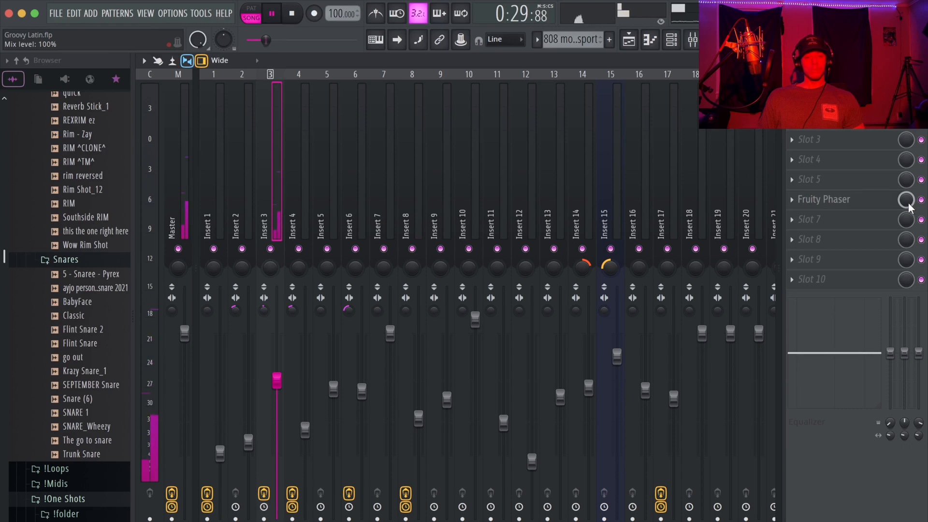
{"action": "key", "text": "space"}
{"action": "key", "text": "F5"}
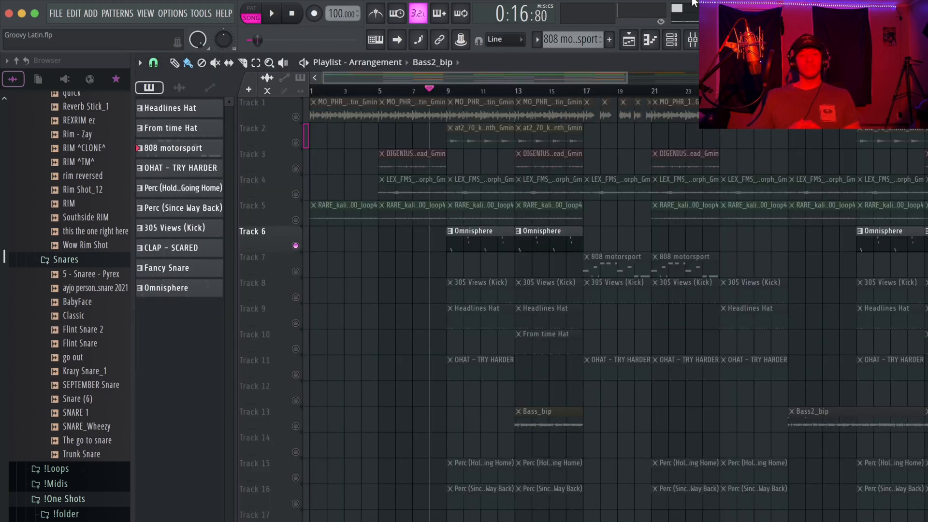
Step: Listen to the soloed Omnisphere part on Track 6 and to melody Tracks 1 to 6 together
{"action": "key", "text": "space"}
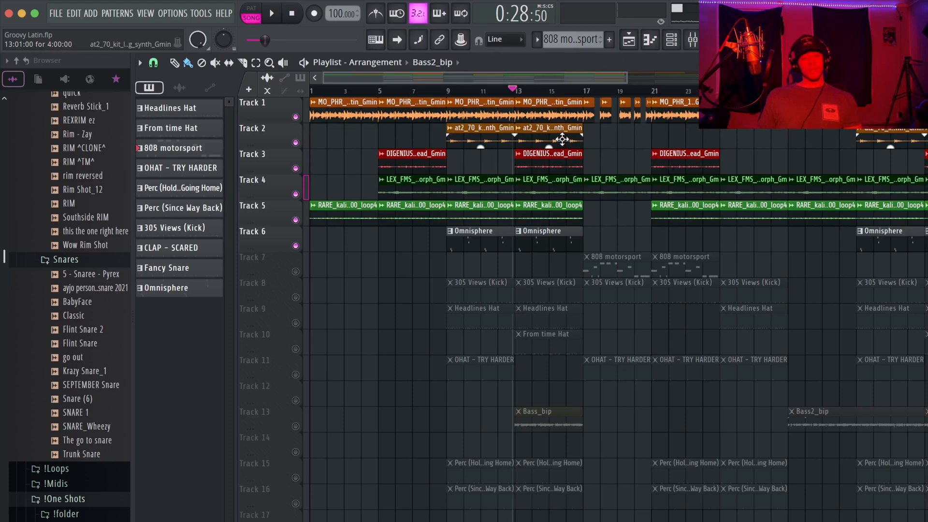
{"action": "key", "text": "space"}
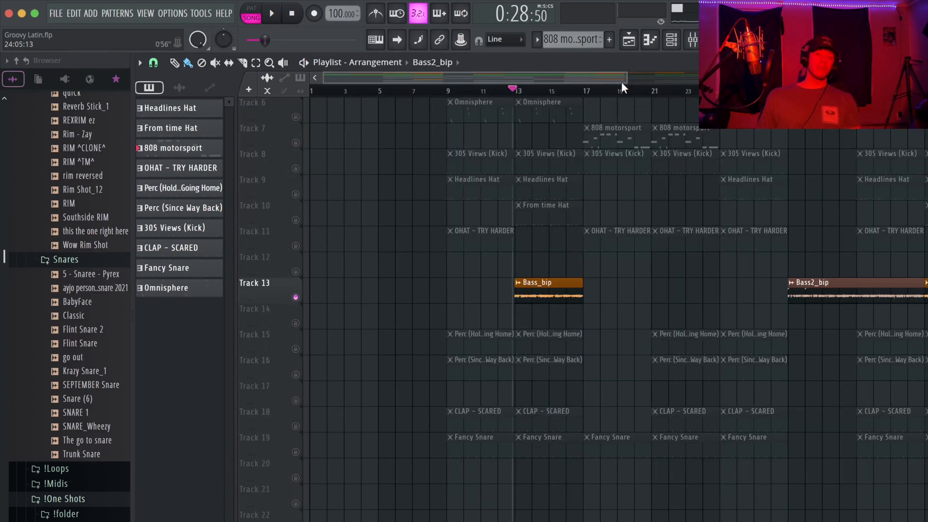
Step: Listen to the soloed Bass_bip clip on Track 13 from bar 13
{"action": "left_click_drag", "start_coordinate": [624, 78], "coordinate": [500, 80]}
{"action": "key", "text": "space"}
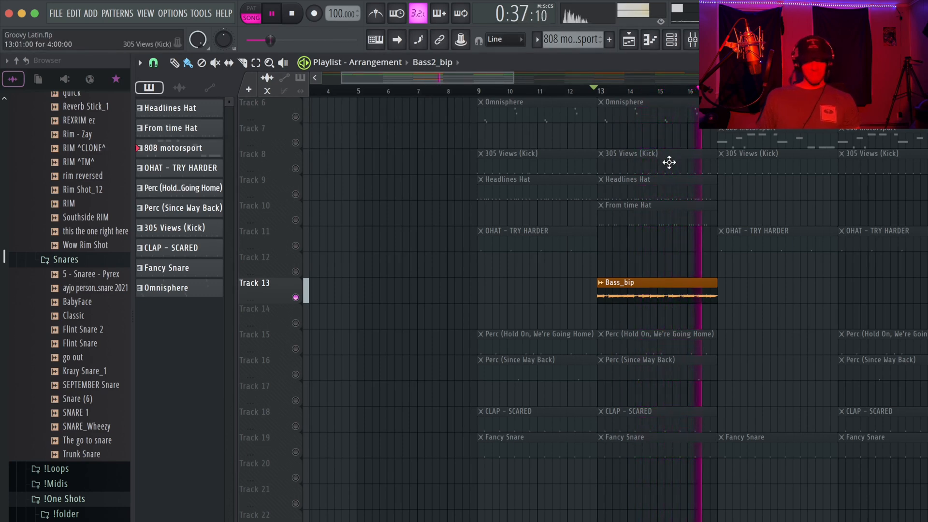
{"action": "key", "text": "space"}
Step: Play the bass and audition Fruity parametric EQ 2, CLA-2A Stereo and Fruity Reeverb 2 on Insert 17, inspecting their settings
{"action": "left_click", "coordinate": [691, 41]}
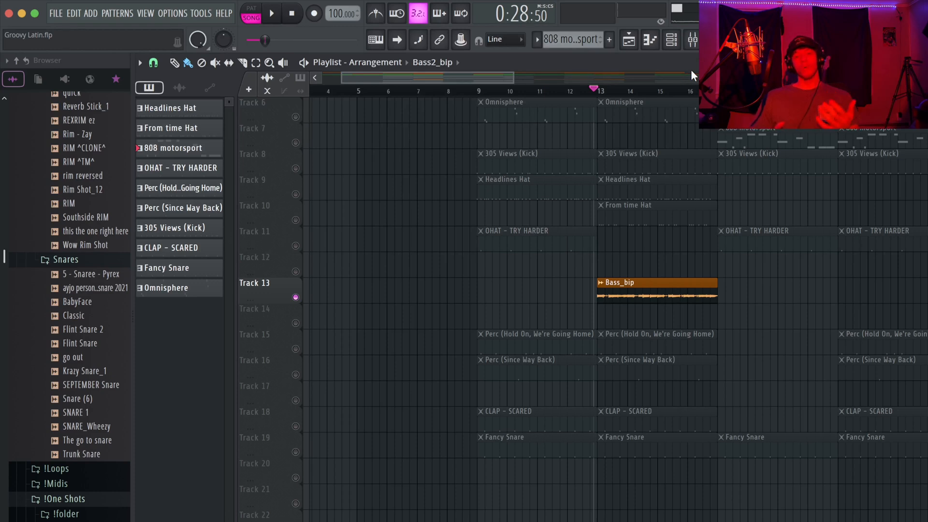
{"action": "key", "text": "space"}
{"action": "key", "text": "F9"}
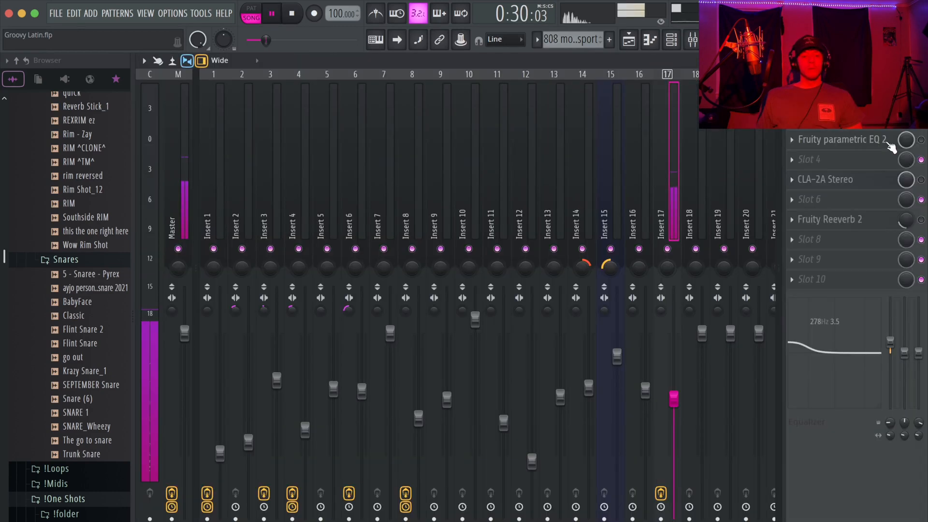
{"action": "left_click", "coordinate": [841, 139]}
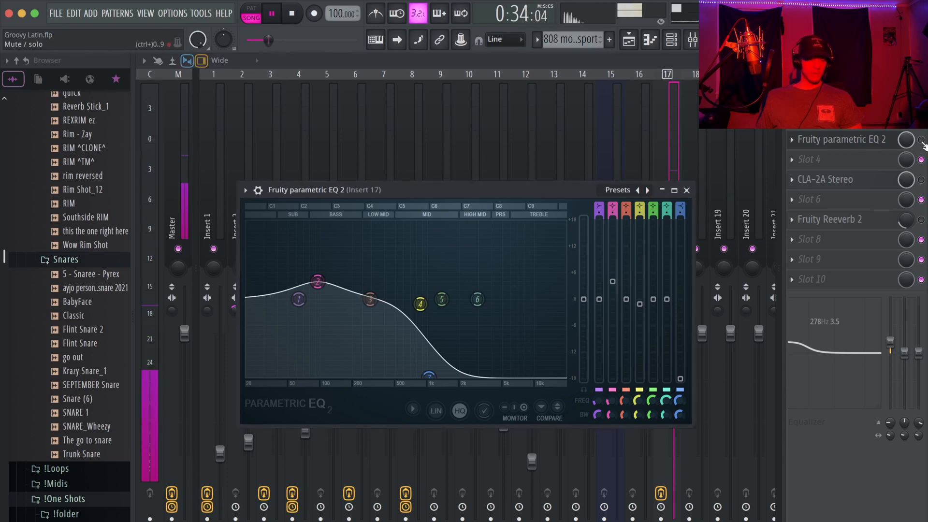
{"action": "left_click", "coordinate": [836, 179]}
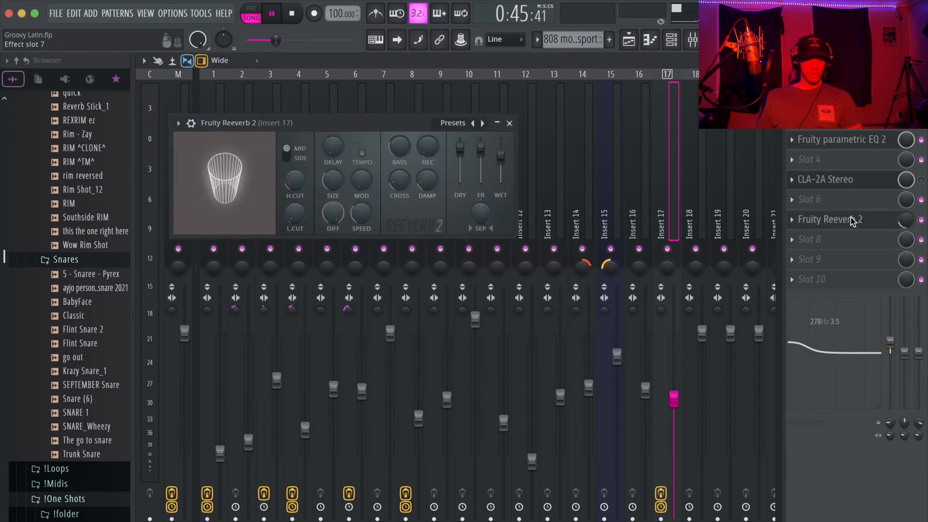
{"action": "left_click", "coordinate": [849, 219]}
{"action": "left_click", "coordinate": [849, 219]}
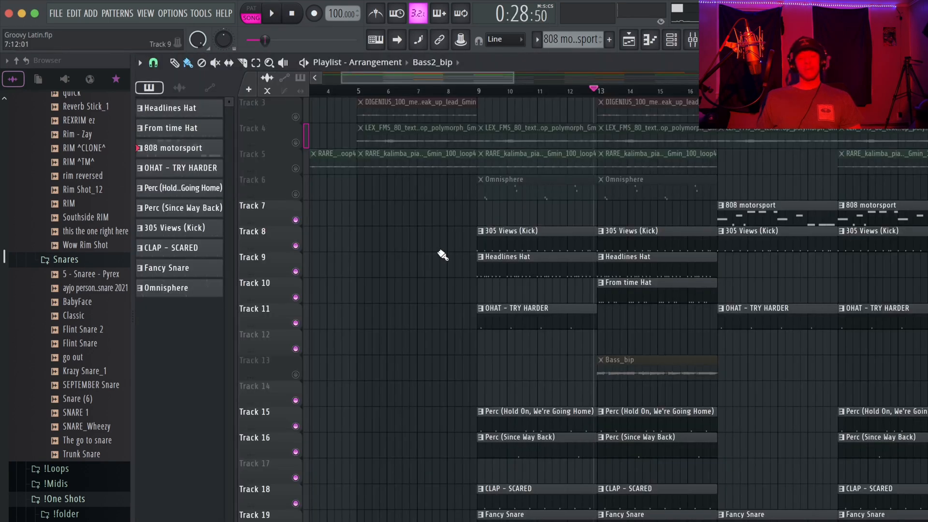
Step: Play the soloed 305 Views kick on Track 8 from bar 9
{"action": "left_click", "coordinate": [477, 91]}
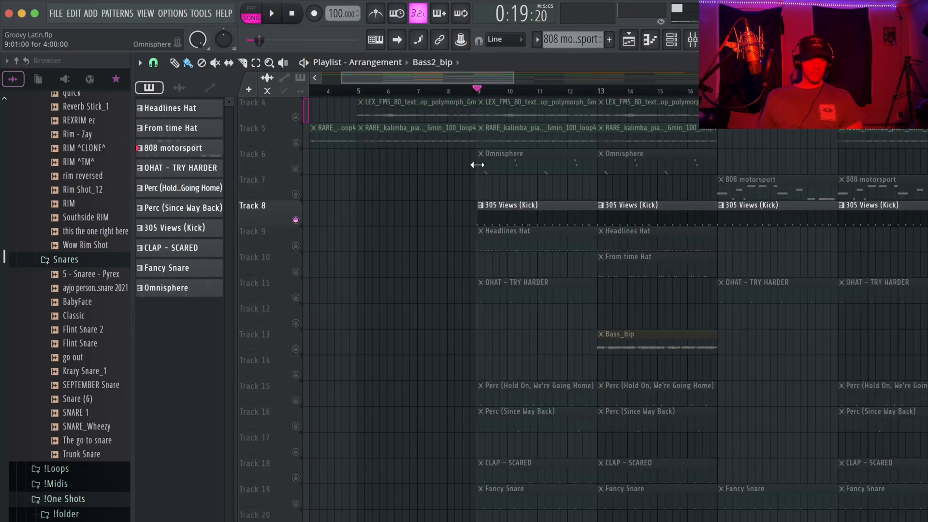
{"action": "key", "text": "space"}
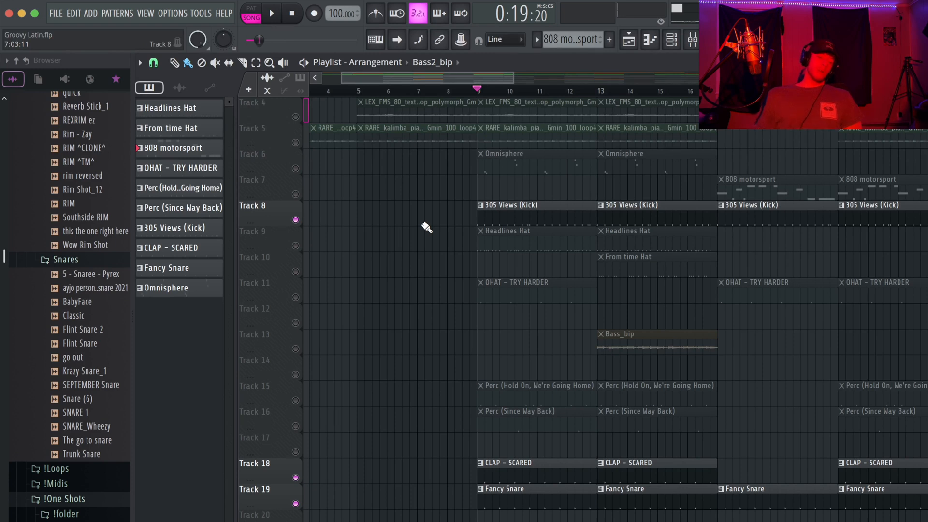
Step: Play the kick, clap and snare together, briefly muting CLAP - SCARED on Track 18 and muting Fancy Snare on Track 19 to compare the layers
{"action": "key", "text": "space"}
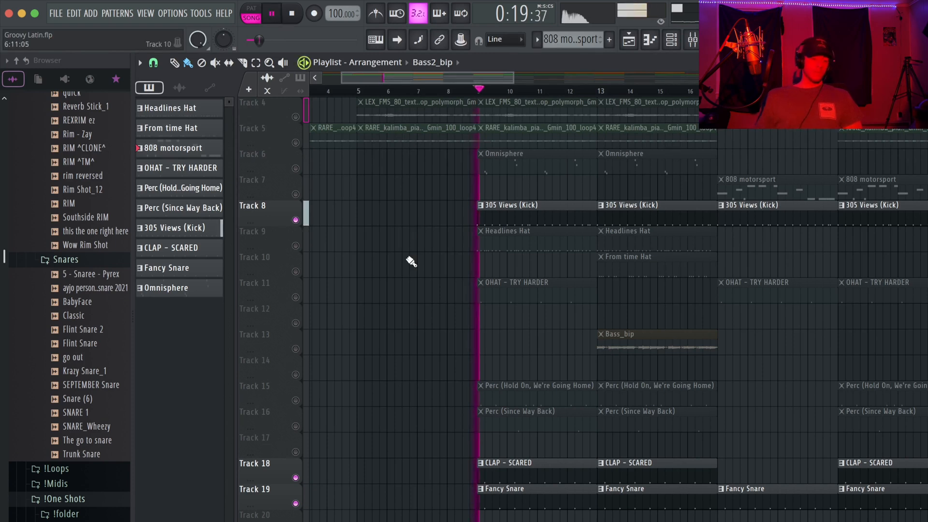
{"action": "left_click", "coordinate": [295, 477]}
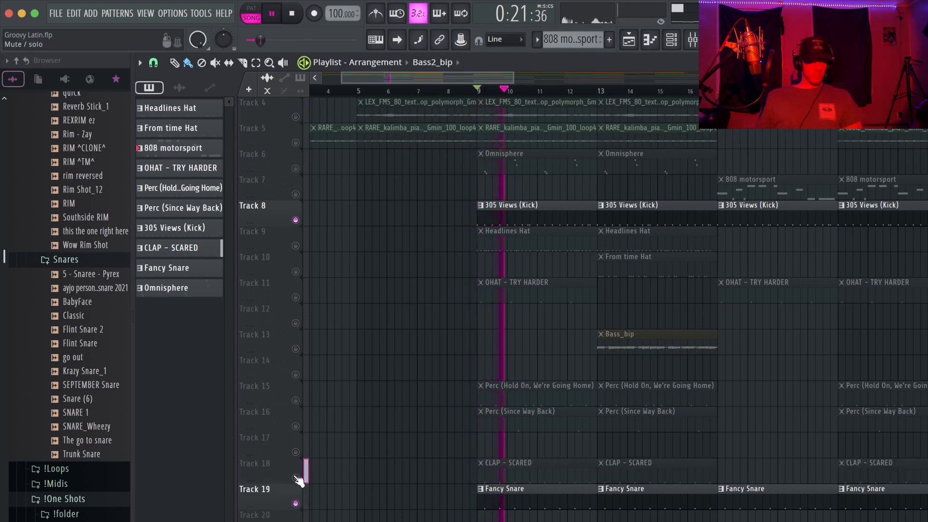
{"action": "left_click", "coordinate": [296, 477]}
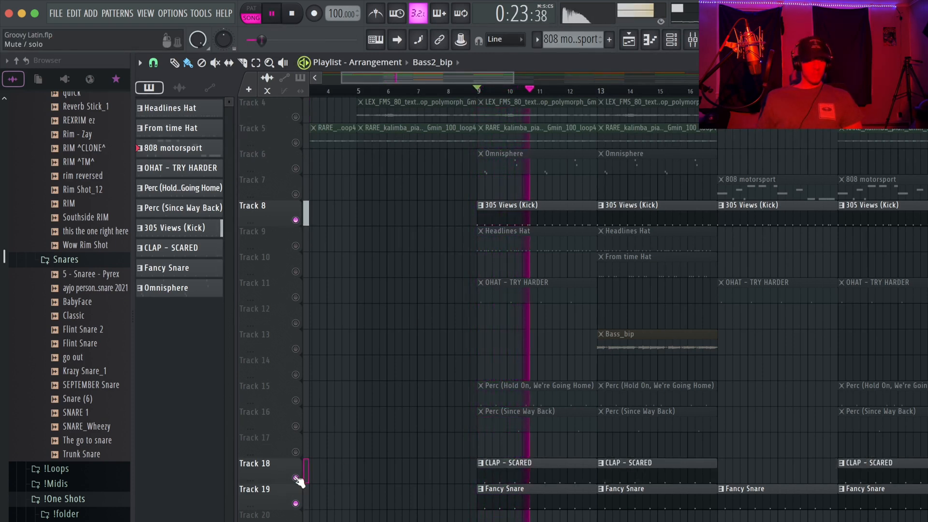
{"action": "left_click", "coordinate": [295, 503]}
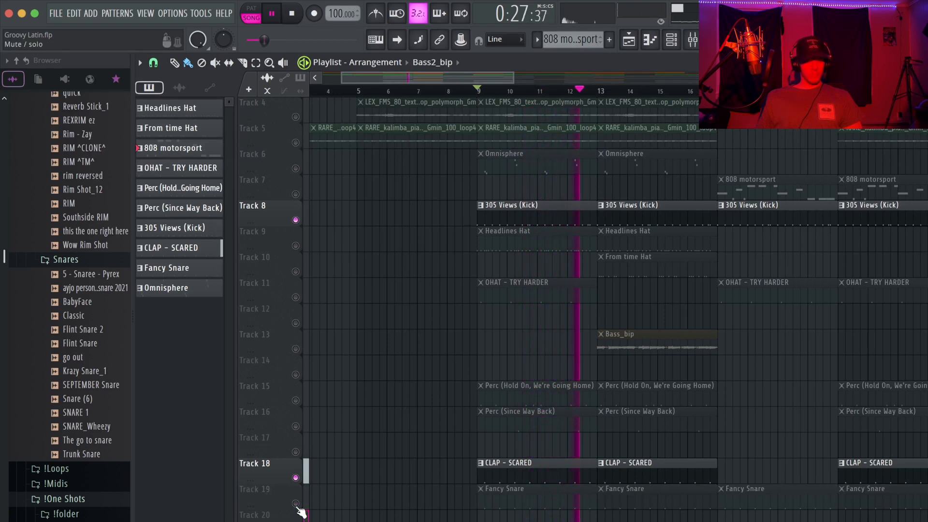
Step: Stop playback, unmute Fancy Snare on Track 19 and Headlines Hat on Track 9, and play them with the kick and clap
{"action": "key", "text": "space"}
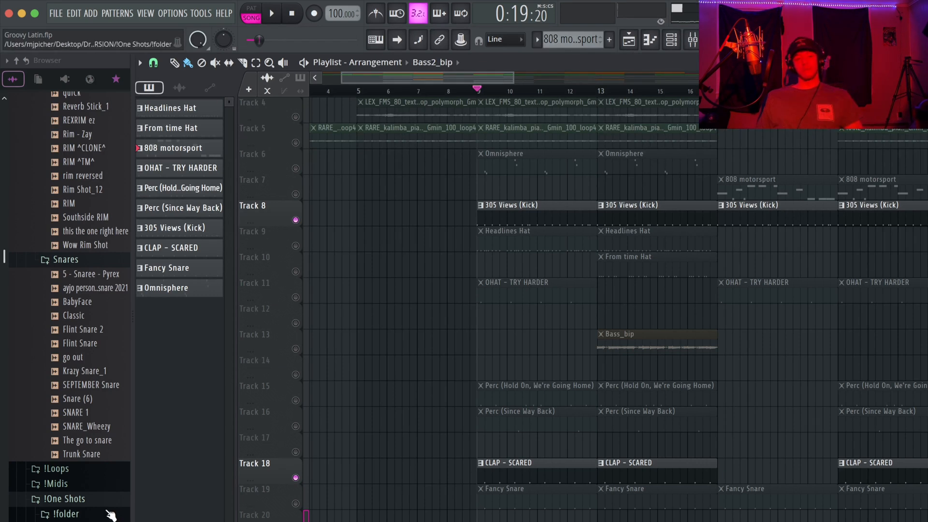
{"action": "left_click", "coordinate": [295, 503]}
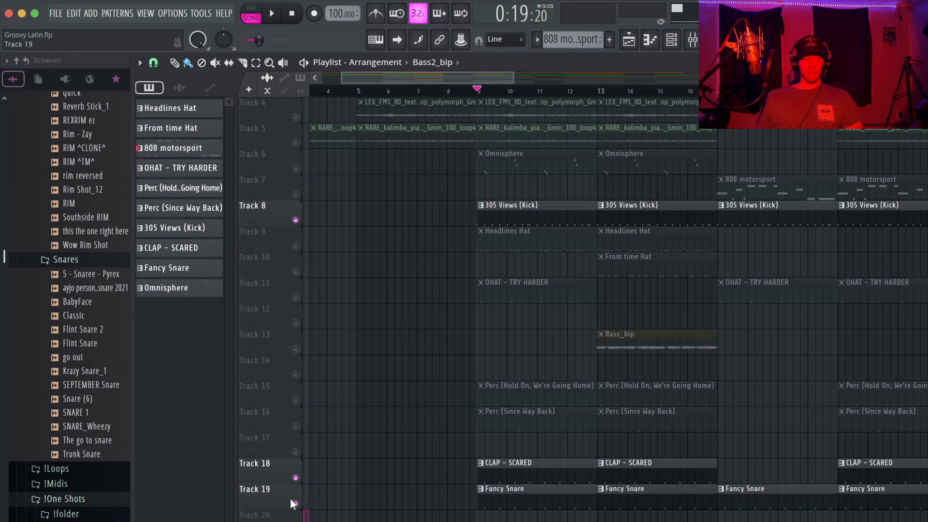
{"action": "left_click", "coordinate": [295, 245]}
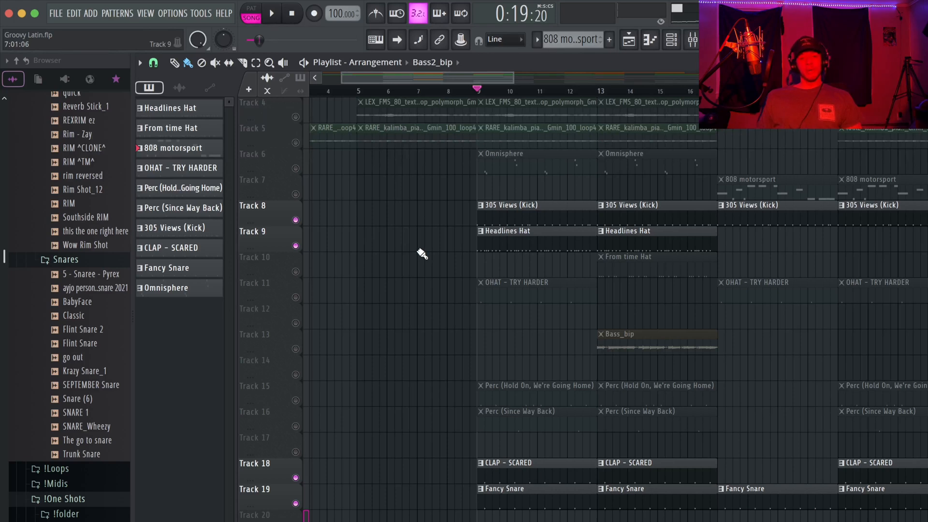
{"action": "key", "text": "space"}
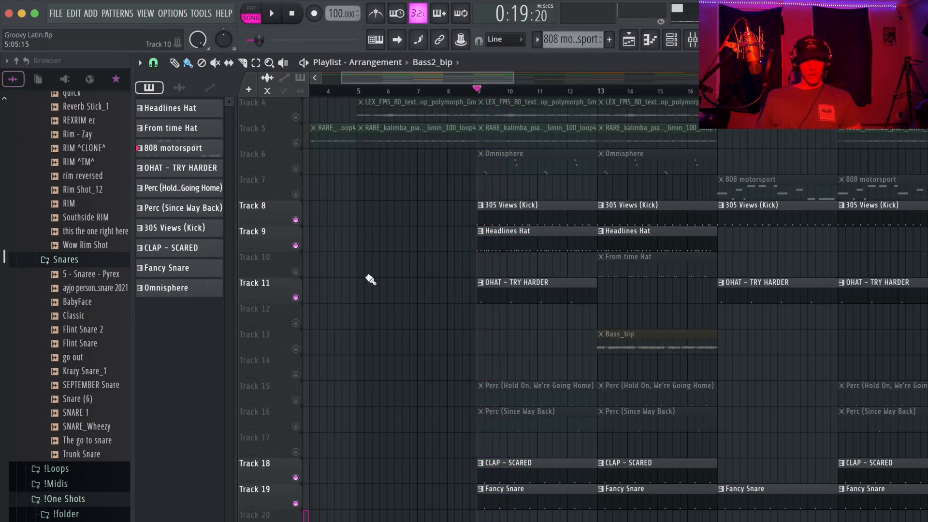
Step: Play the drums as OHAT - TRY HARDER, both Perc tracks and From time Hat on Track 10 are unmuted one after another
{"action": "key", "text": "space"}
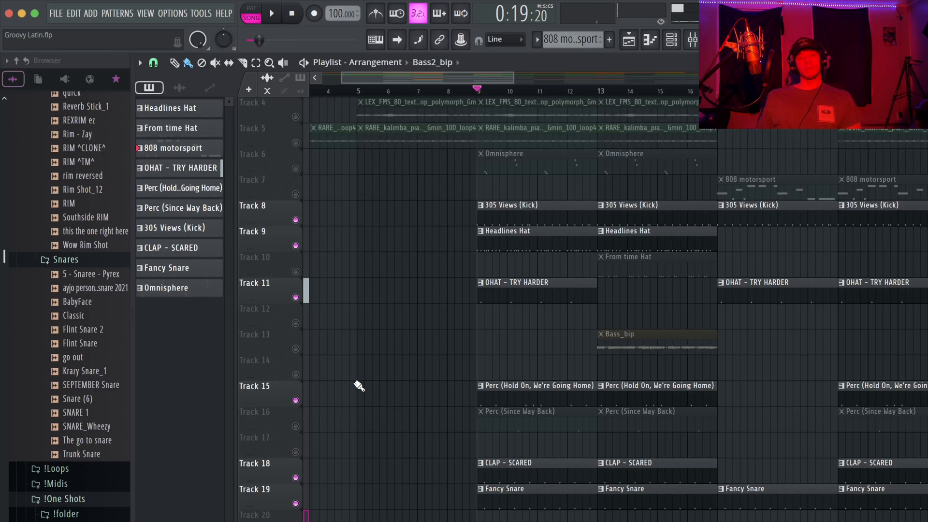
{"action": "key", "text": "space"}
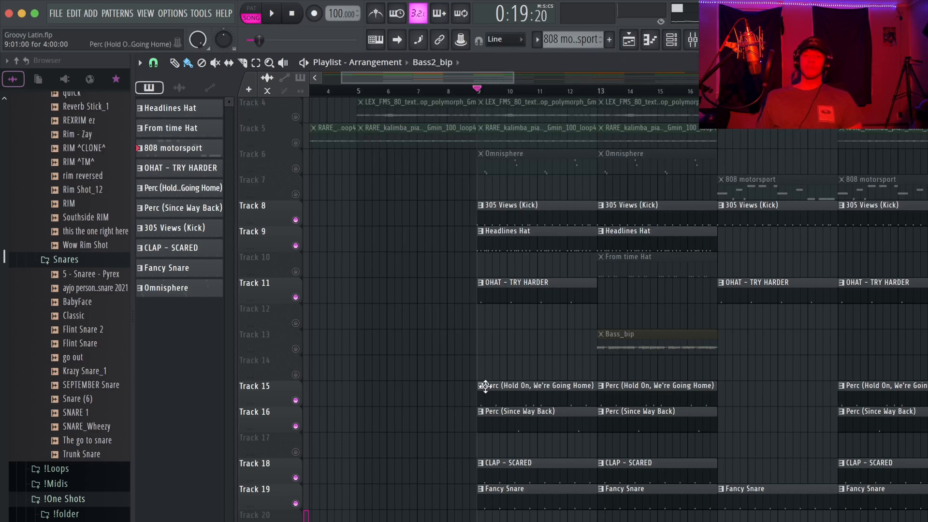
{"action": "key", "text": "space"}
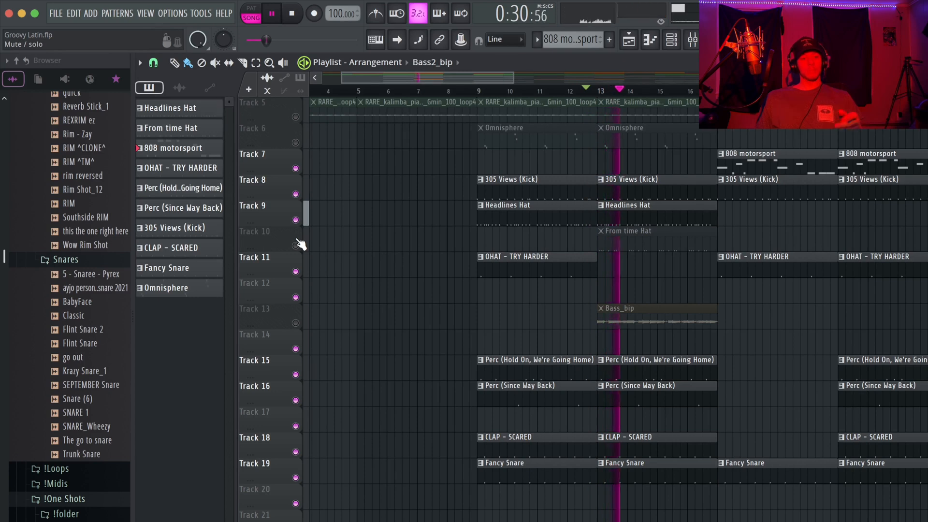
{"action": "left_click", "coordinate": [296, 245]}
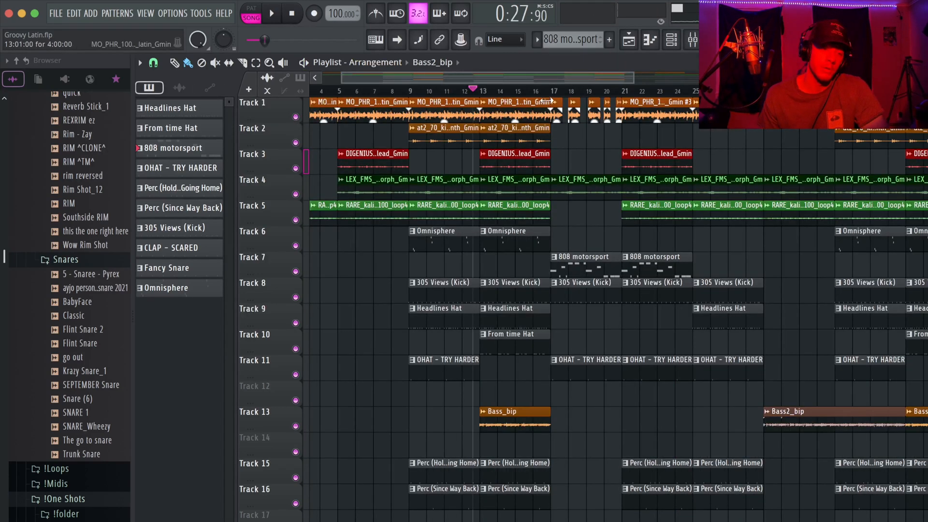
Step: Play the full beat into bar 13, and listen to the soloed guitar loop on Track 1 through its chopped section after bar 17
{"action": "key", "text": "space"}
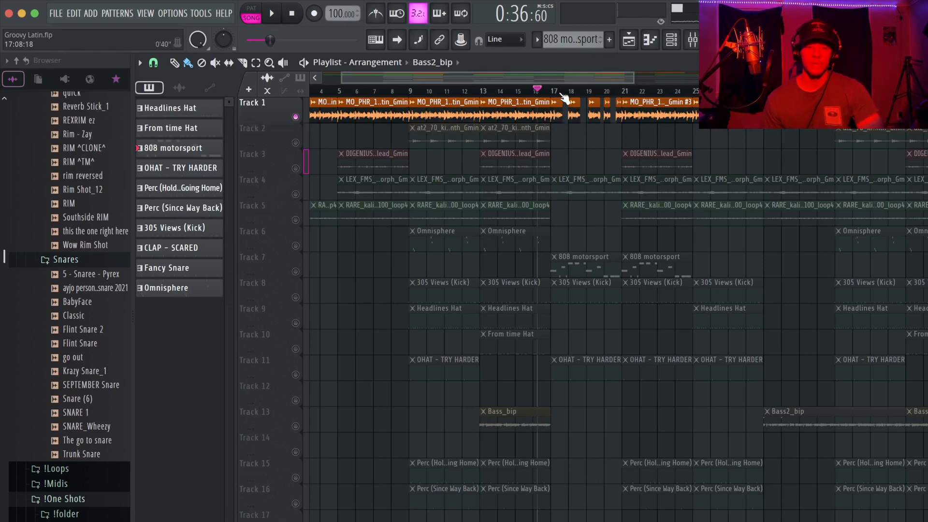
{"action": "key", "text": "space"}
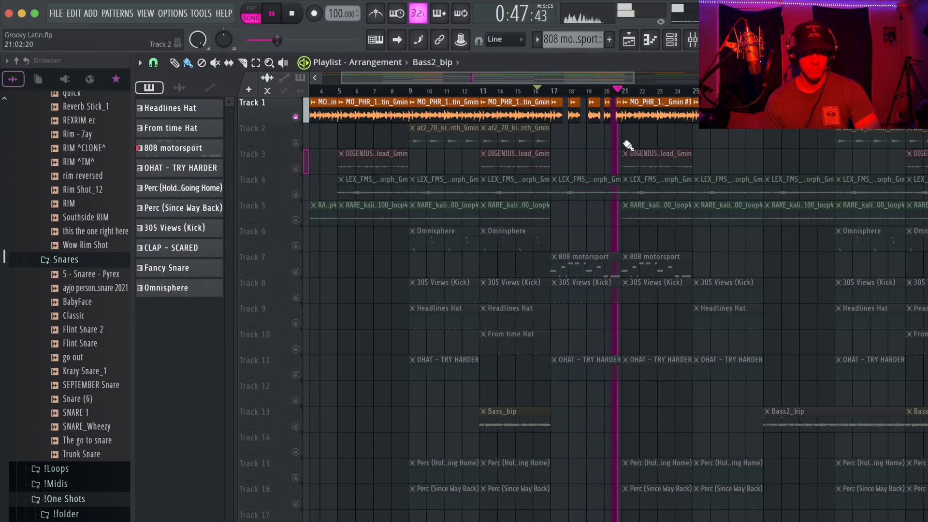
{"action": "key", "text": "space"}
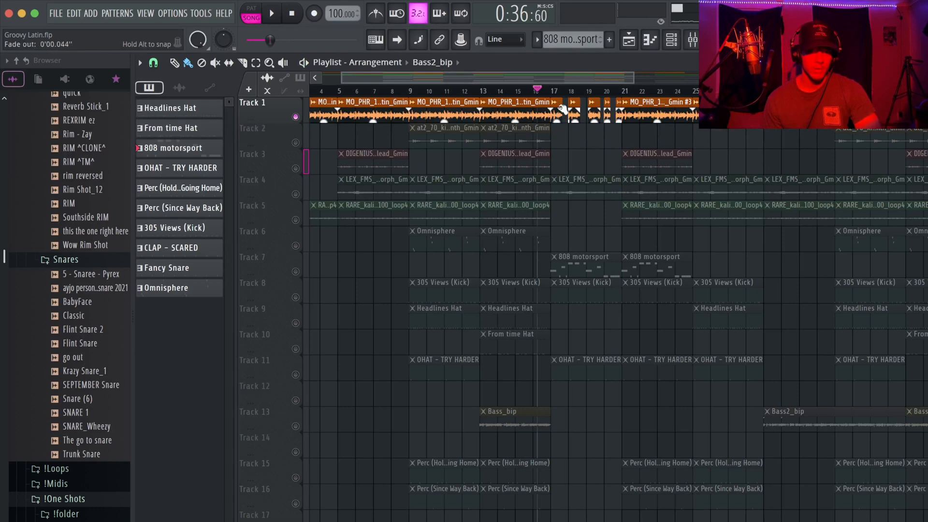
{"action": "double_click", "coordinate": [559, 100]}
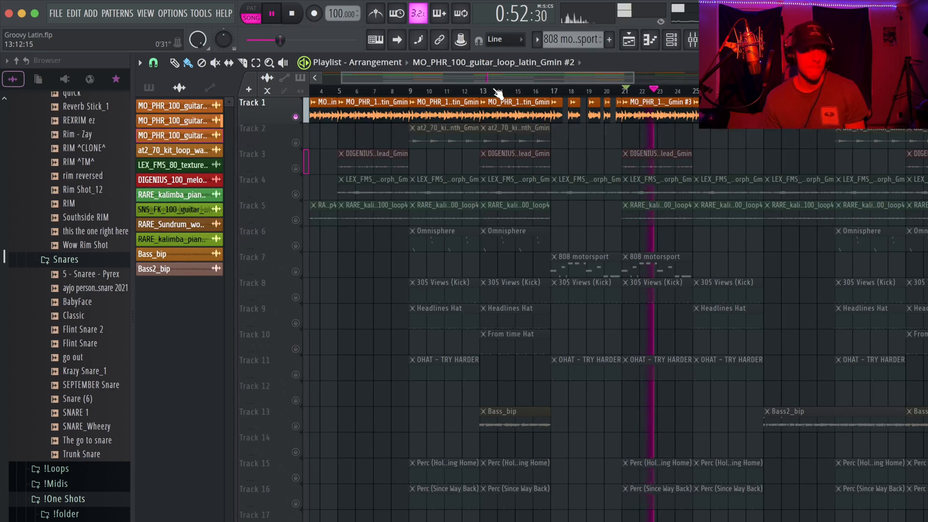
{"action": "key", "text": "space"}
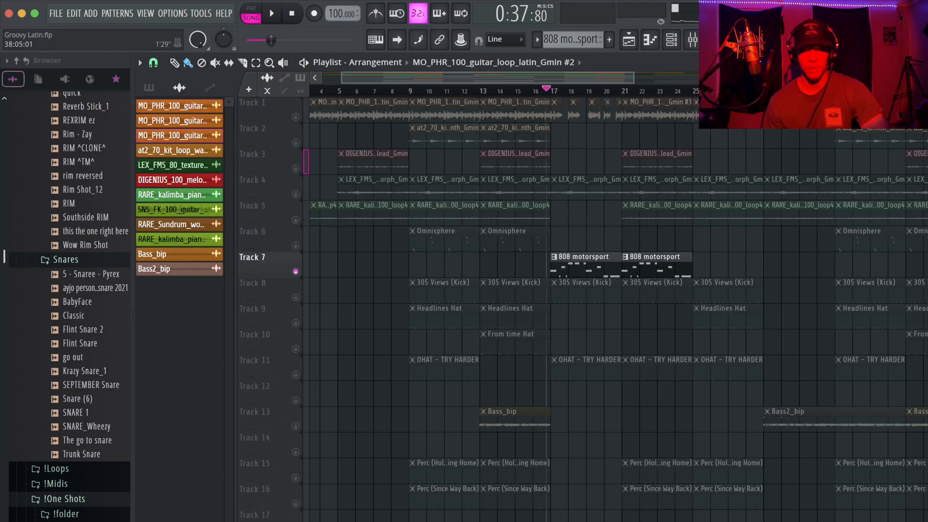
Step: Play the soloed 808 motorsport on Track 7 and inspect Fruity parametric EQ 2, CLA-2A Stereo and Soundgoodizer on Insert 8
{"action": "key", "text": "space"}
{"action": "key", "text": "F9"}
{"action": "left_click_drag", "start_coordinate": [419, 343], "coordinate": [418, 337]}
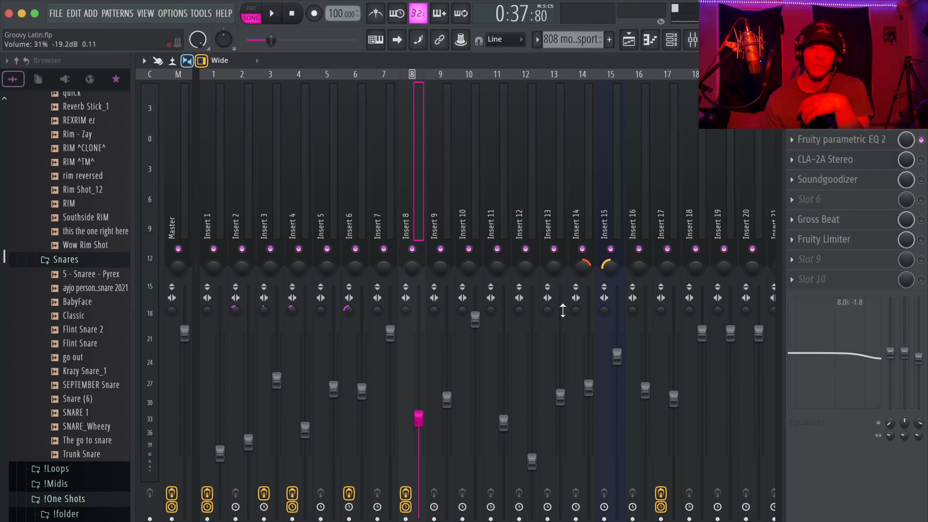
{"action": "left_click", "coordinate": [890, 148]}
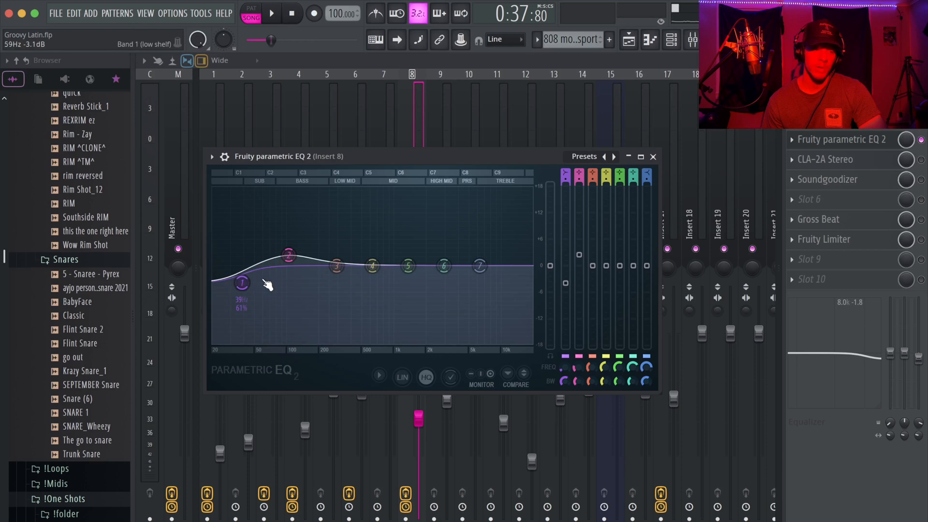
{"action": "left_click", "coordinate": [653, 157]}
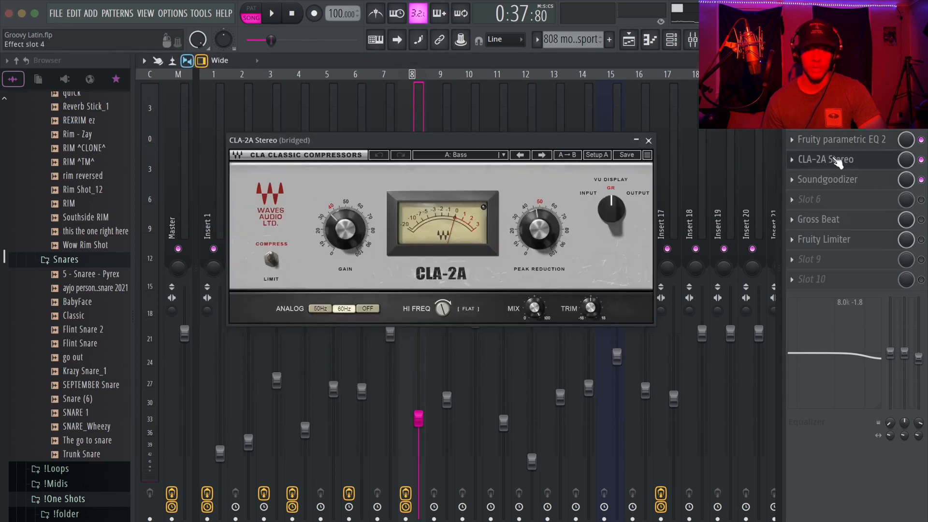
{"action": "left_click", "coordinate": [843, 186]}
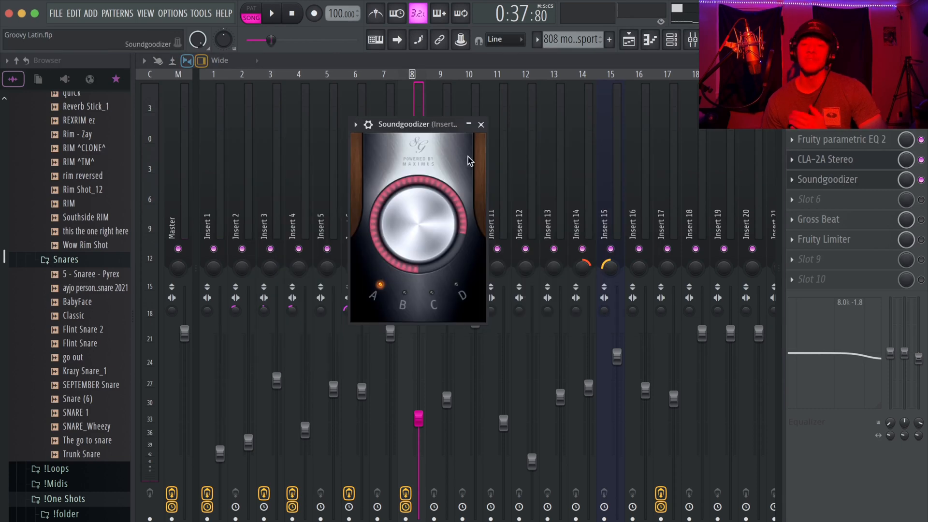
Step: Open Gross Beat on Insert 8, enable its 1/2 Bt Gate effect and toggle it during 808 playback to compare the sound
{"action": "left_click", "coordinate": [843, 219]}
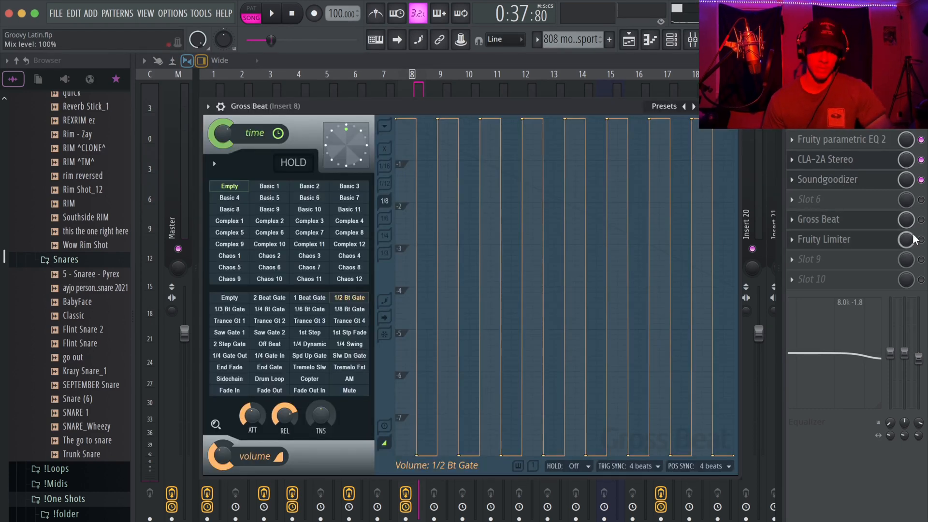
{"action": "left_click", "coordinate": [921, 219]}
{"action": "key", "text": "space"}
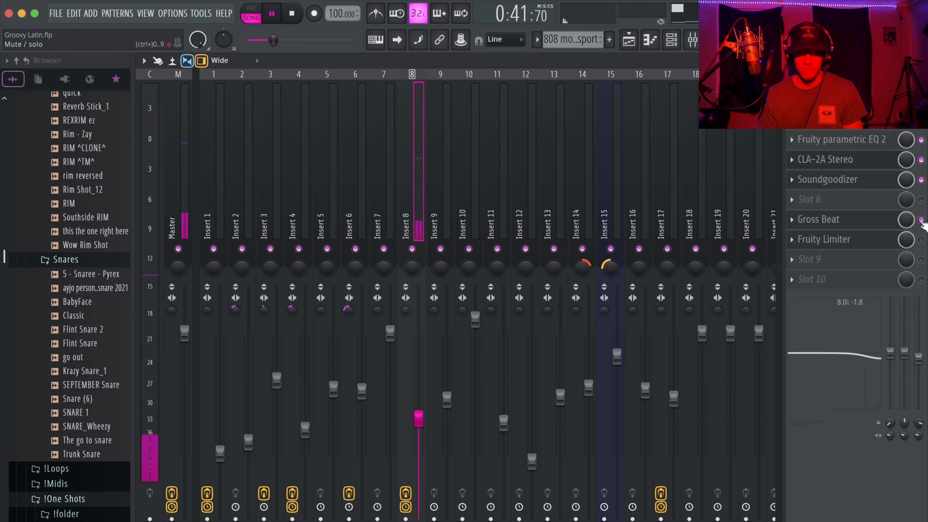
{"action": "left_click", "coordinate": [921, 220]}
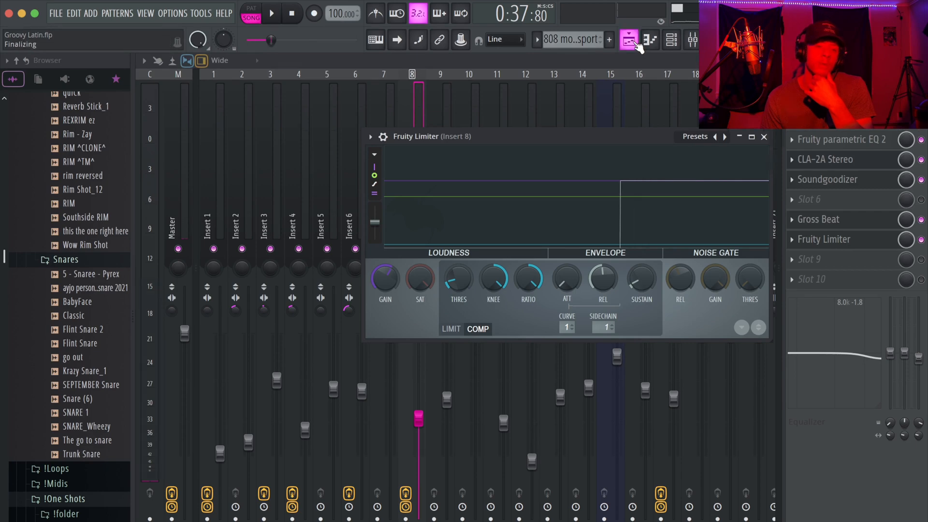
Step: Return to the Playlist, play the full arrangement from about bar 48 with all tracks unmuted, and look over every track
{"action": "left_click", "coordinate": [629, 41]}
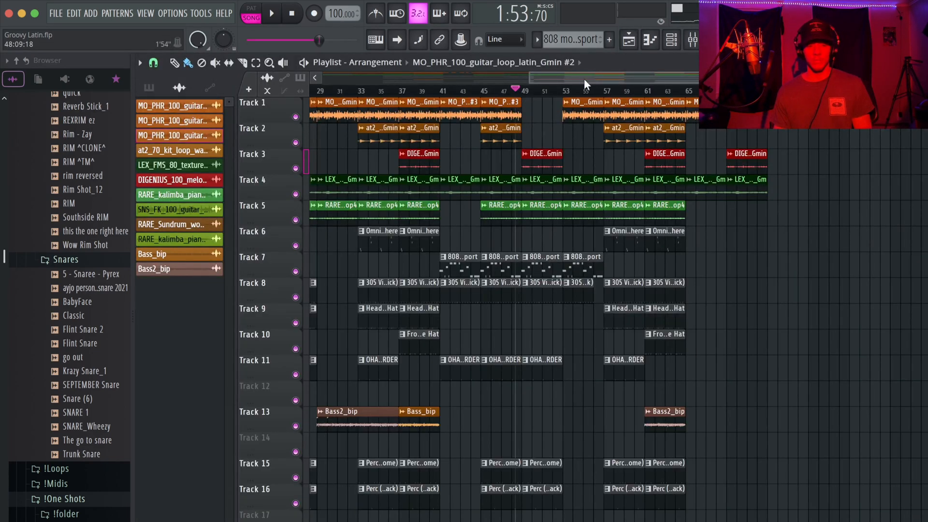
{"action": "key", "text": "space"}
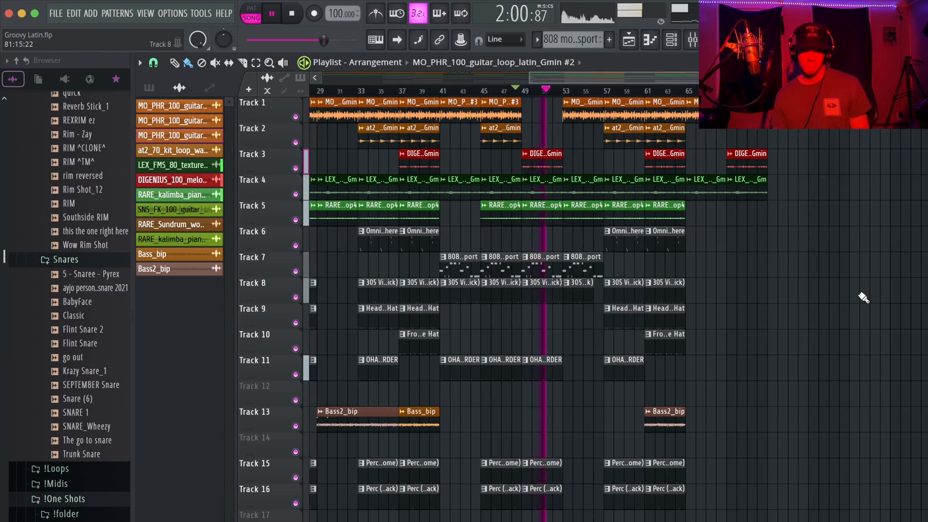
{"action": "scroll", "coordinate": [800, 247], "scroll_direction": "down", "scroll_amount": 2}
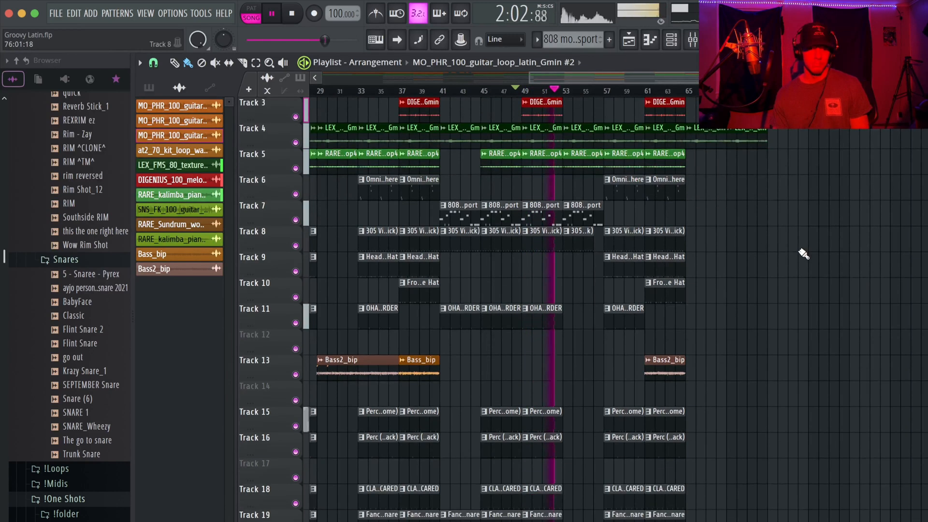
{"action": "scroll", "coordinate": [812, 253], "scroll_direction": "down", "scroll_amount": 7}
{"action": "scroll", "coordinate": [828, 234], "scroll_direction": "up", "scroll_amount": 8}
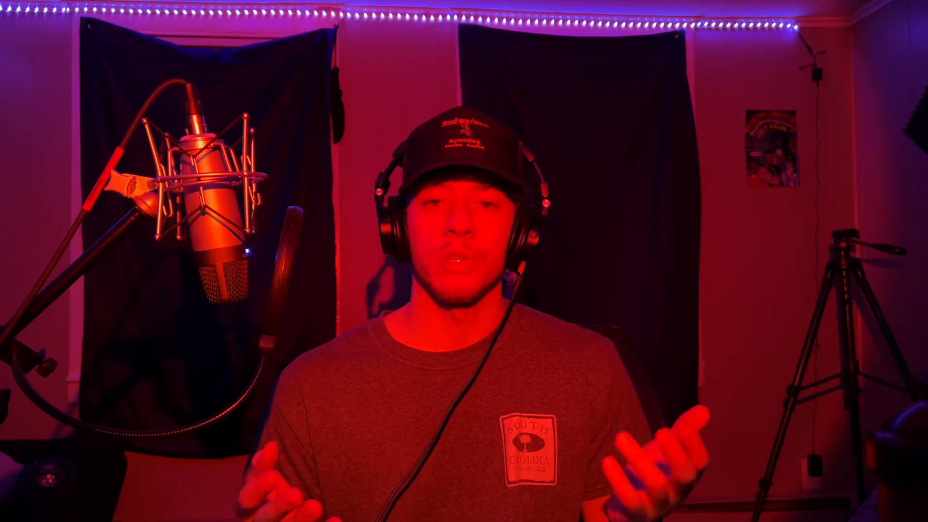